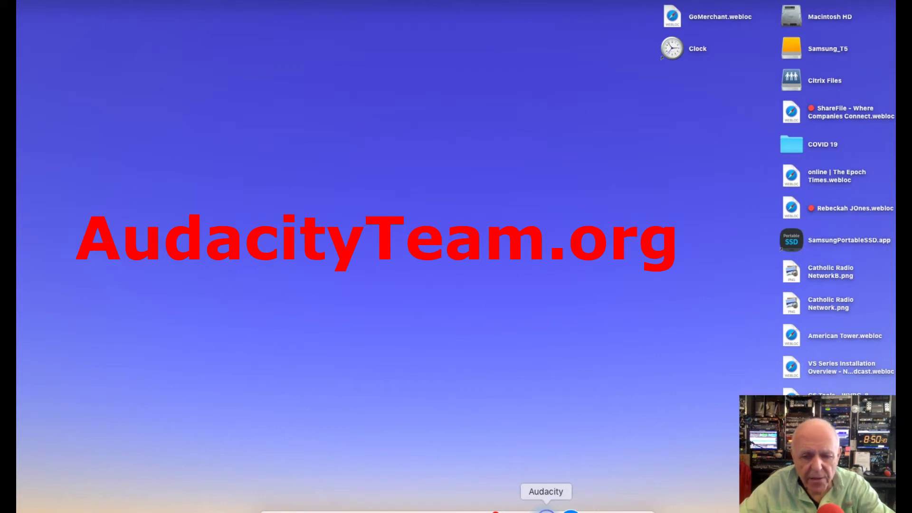
Step: Bring the empty Audacity project window to the front from the Dock
left_click(546, 511)
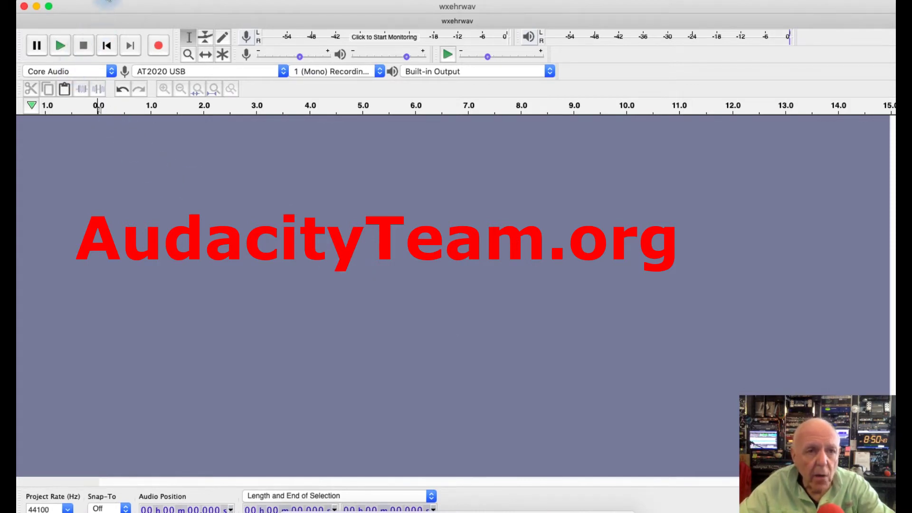
Step: Open ANW2888_03_Flowers.wav from the Samsung_T5 drive via File > Open
left_click(108, 0)
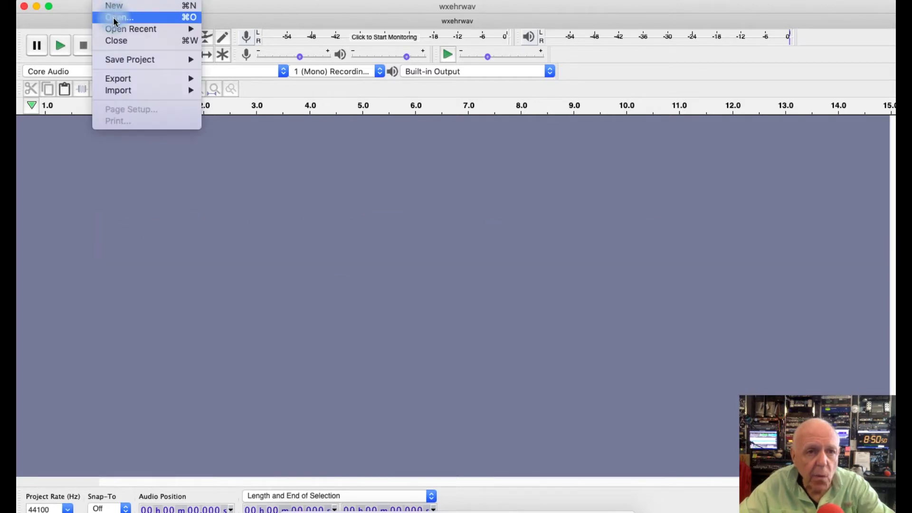
left_click(115, 18)
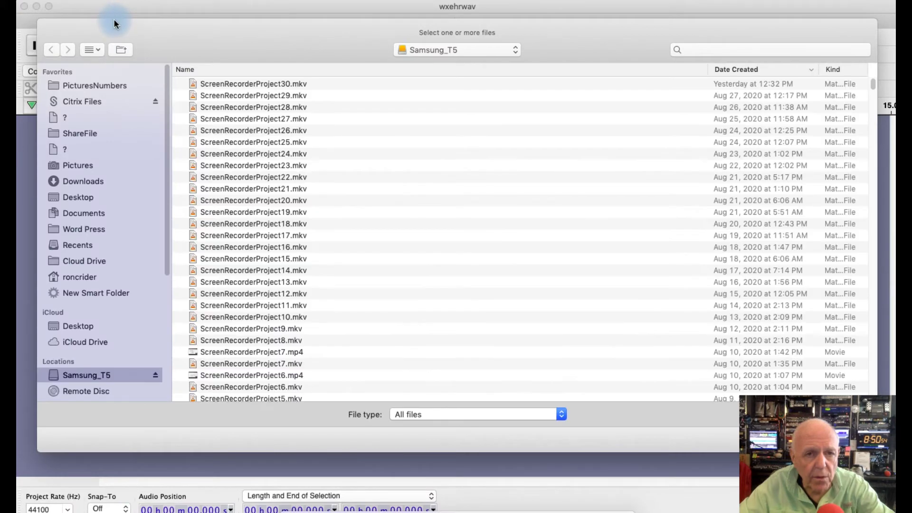
scroll(422, 287, "down", 5)
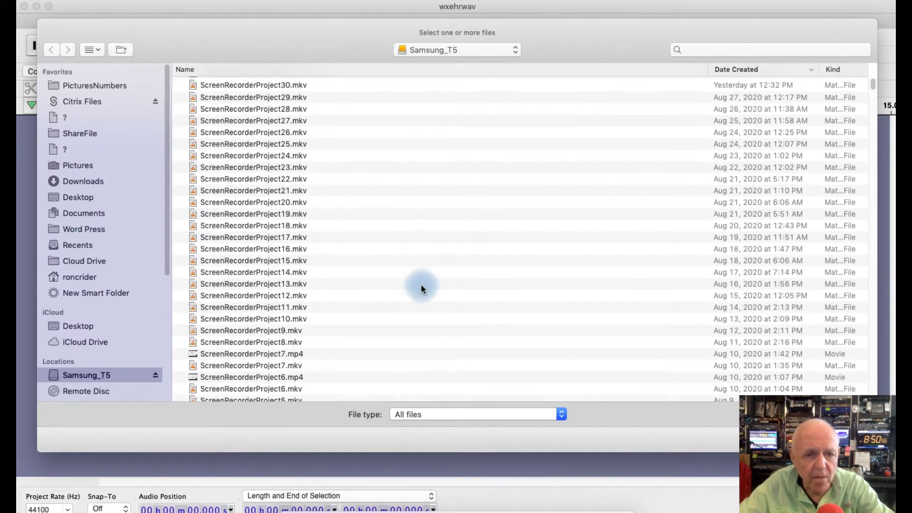
left_click(267, 336)
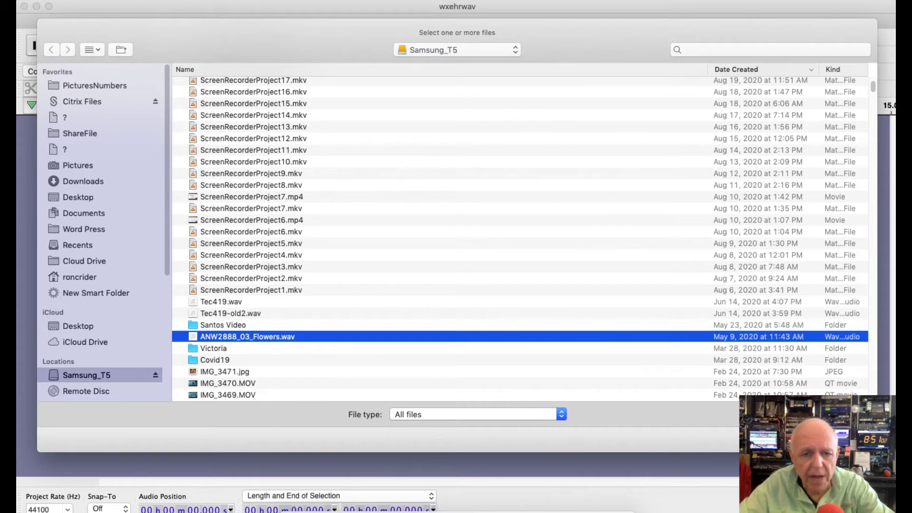
key("Return")
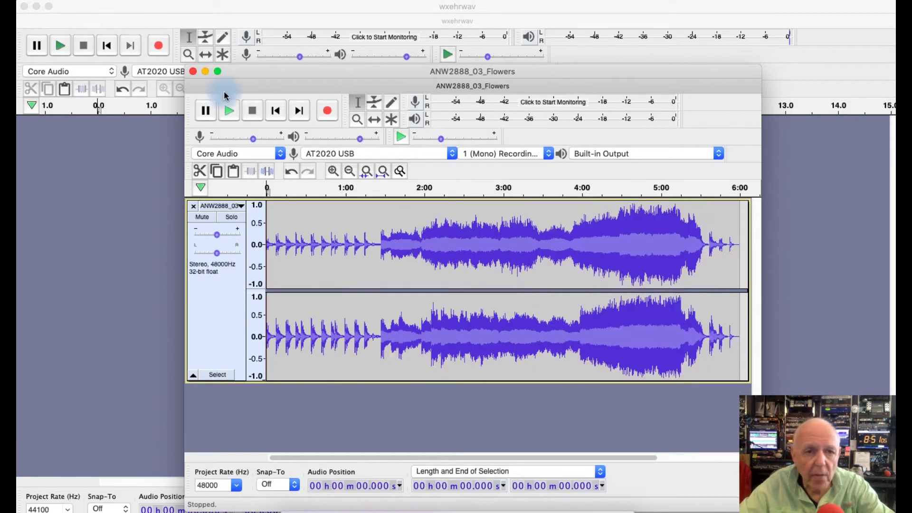
Step: Maximize and zoom the window, then preview the audio from 0 to about 1:24
left_click(217, 71)
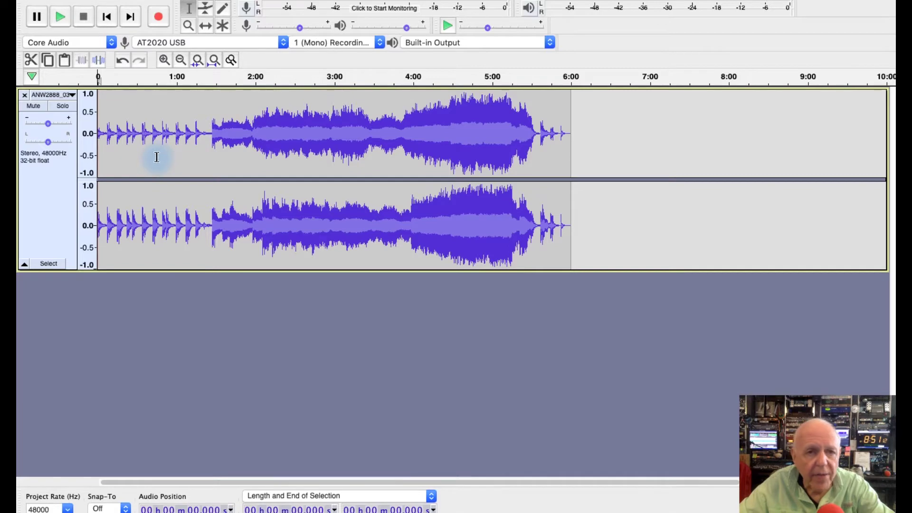
left_click(164, 60)
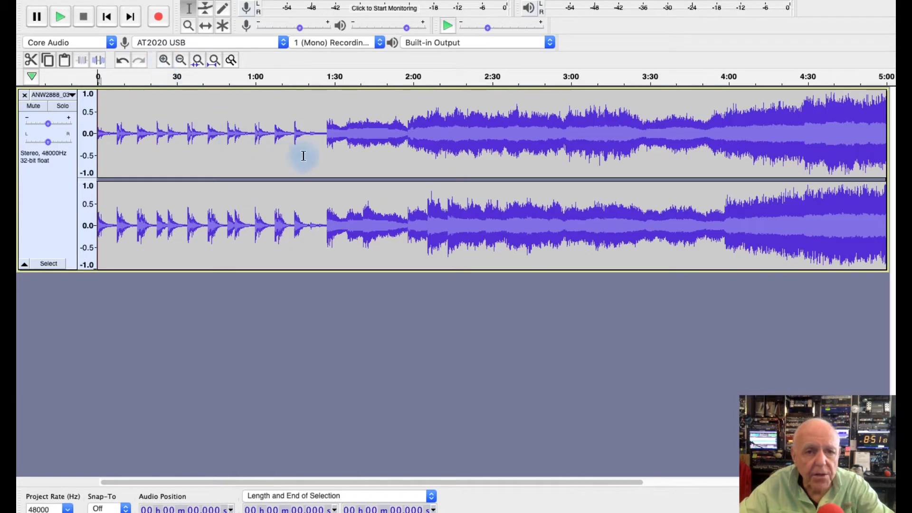
left_click_drag(319, 134, 53, 129)
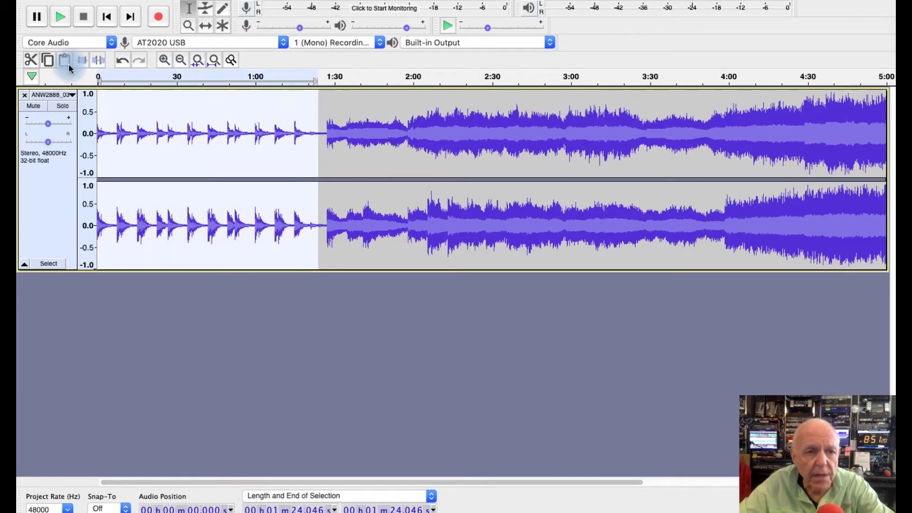
left_click(62, 19)
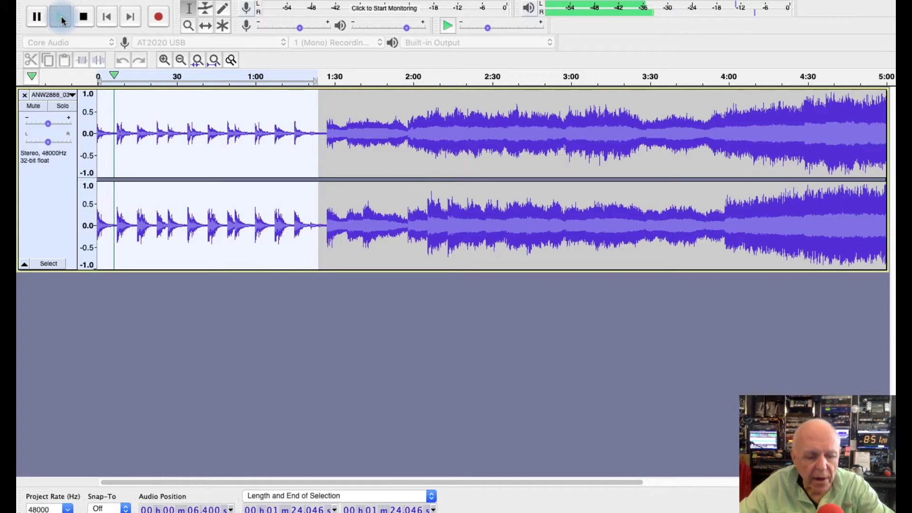
left_click(90, 18)
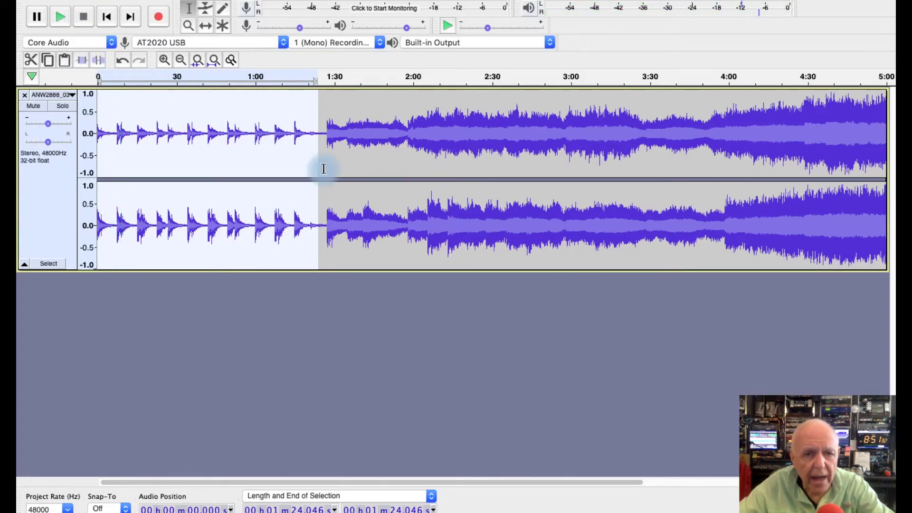
Step: Reselect the first song from the start to about 1:21.7
left_click(312, 157)
left_click_drag(312, 132, 33, 133)
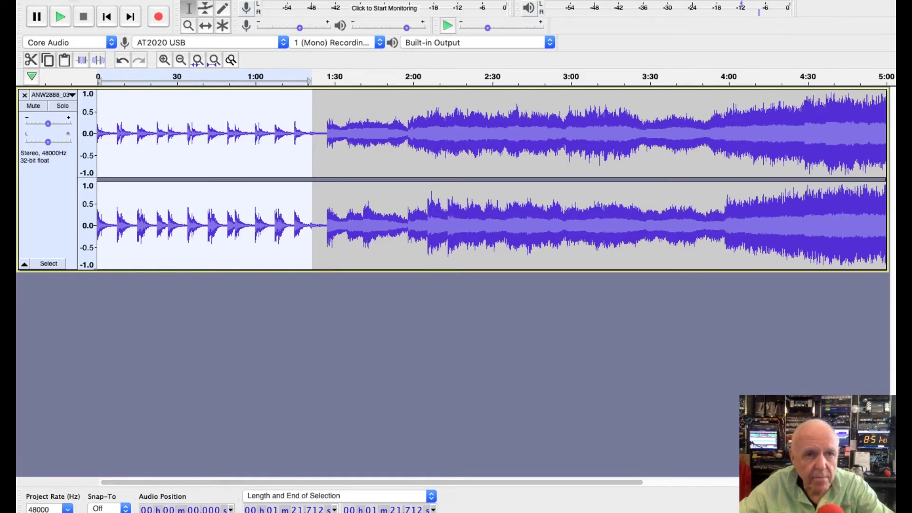
left_click(87, 1)
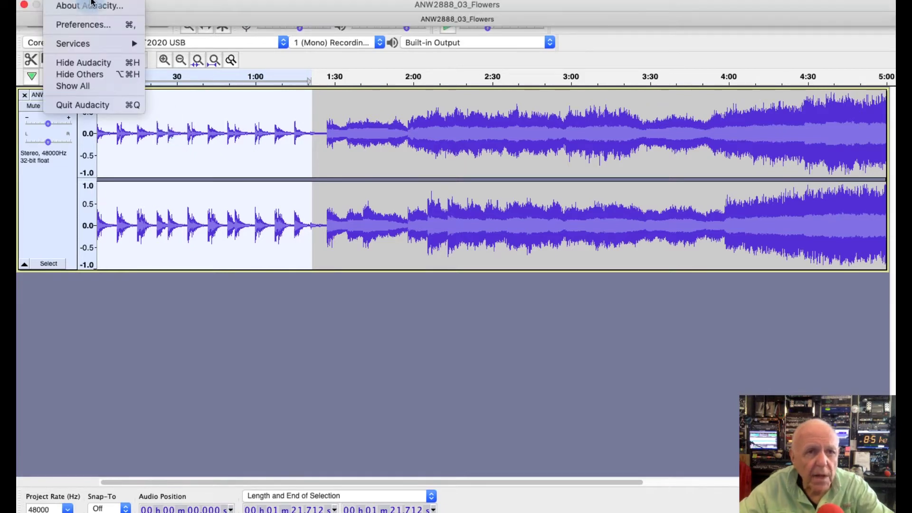
Step: Export the selected audio as MusicA.wav to Downloads
mouse_move(108, 1)
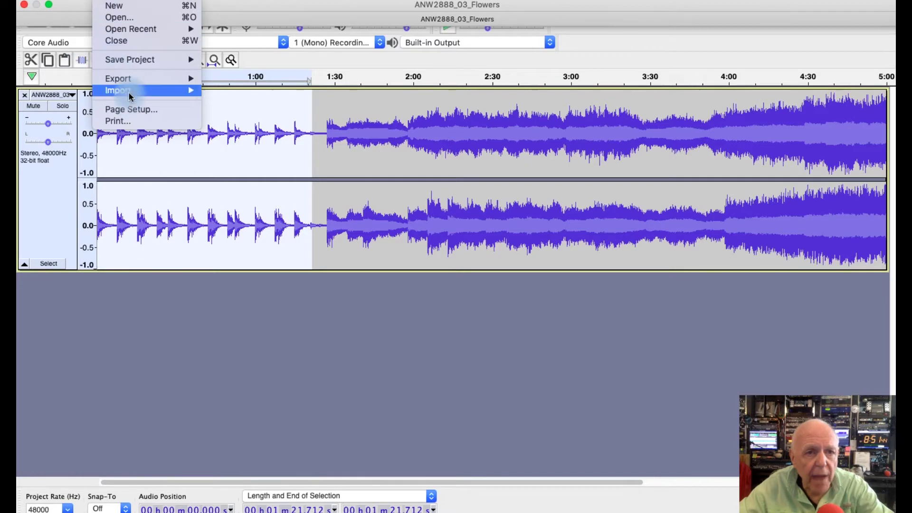
mouse_move(134, 82)
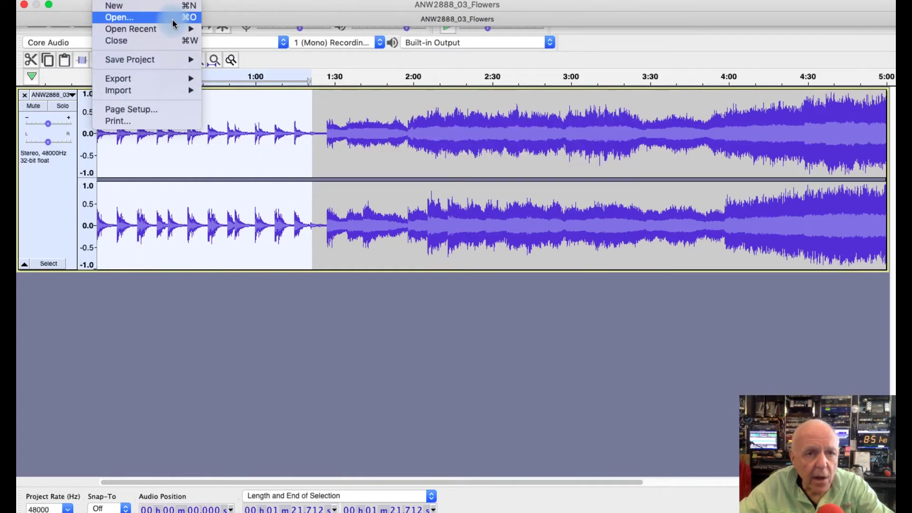
mouse_move(169, 80)
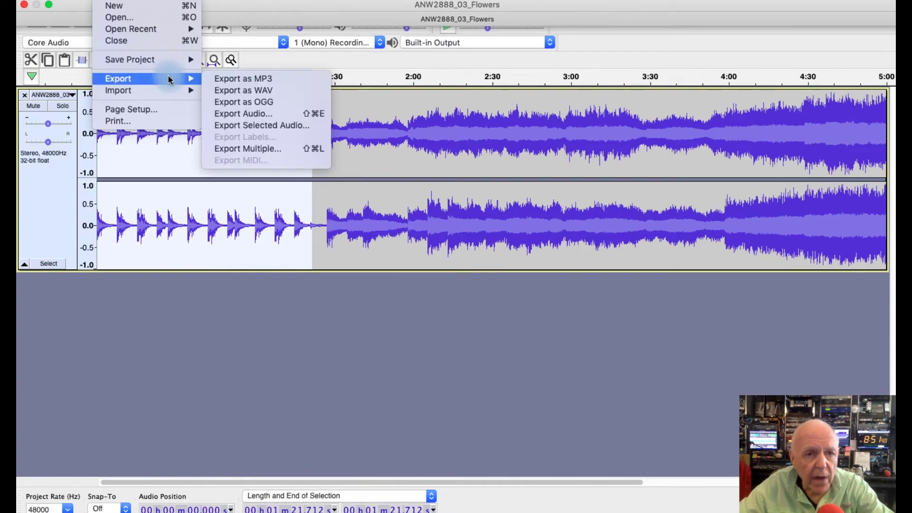
left_click(251, 128)
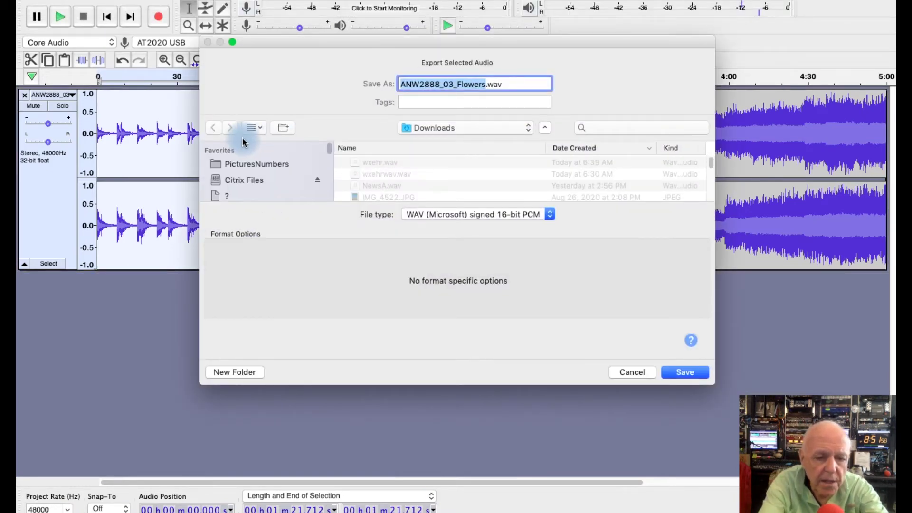
type("Musi")
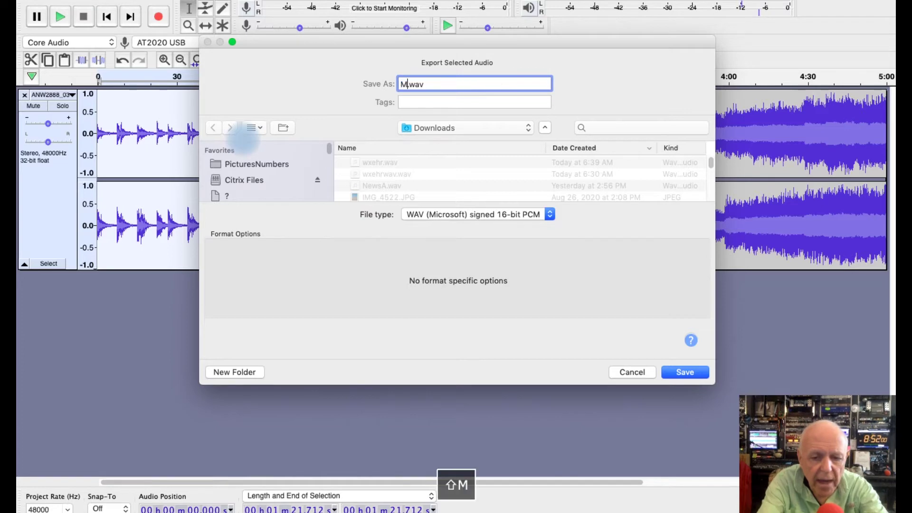
type("cA")
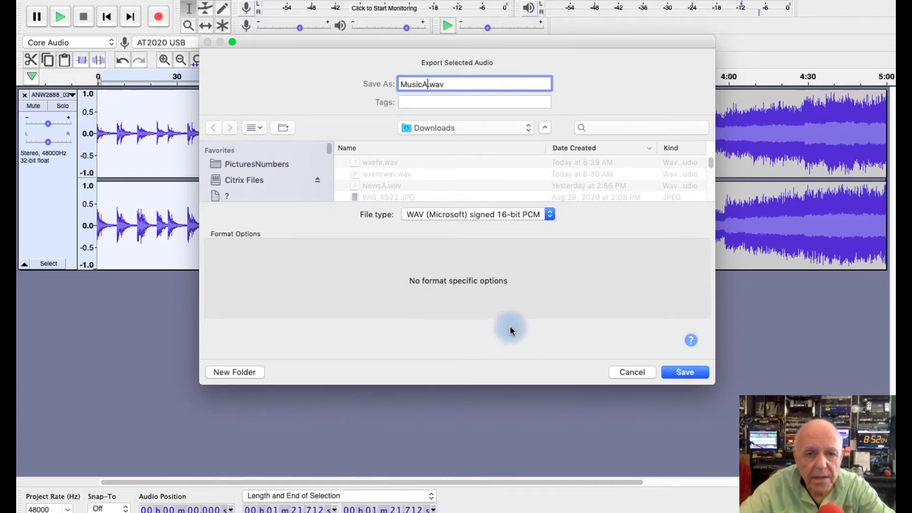
left_click(685, 373)
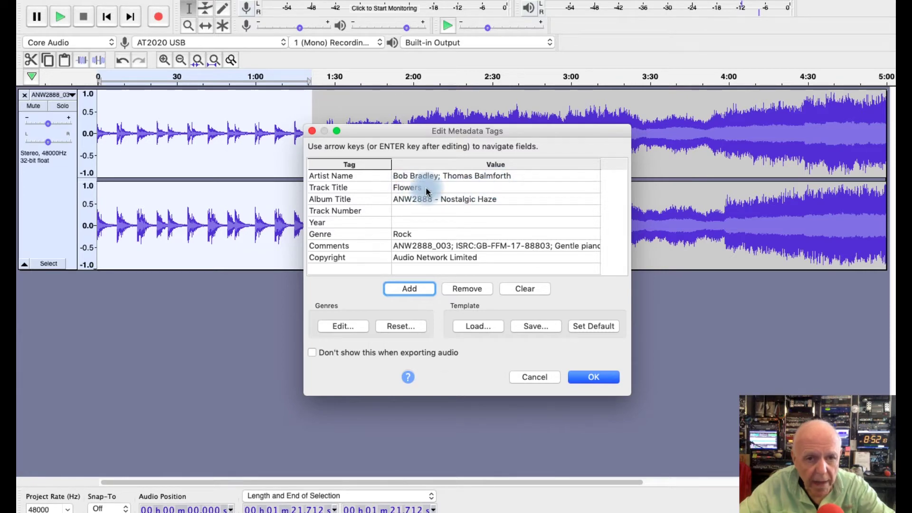
Step: Accept the Flowers metadata tags and cut the exported opening song from the track
left_click(593, 376)
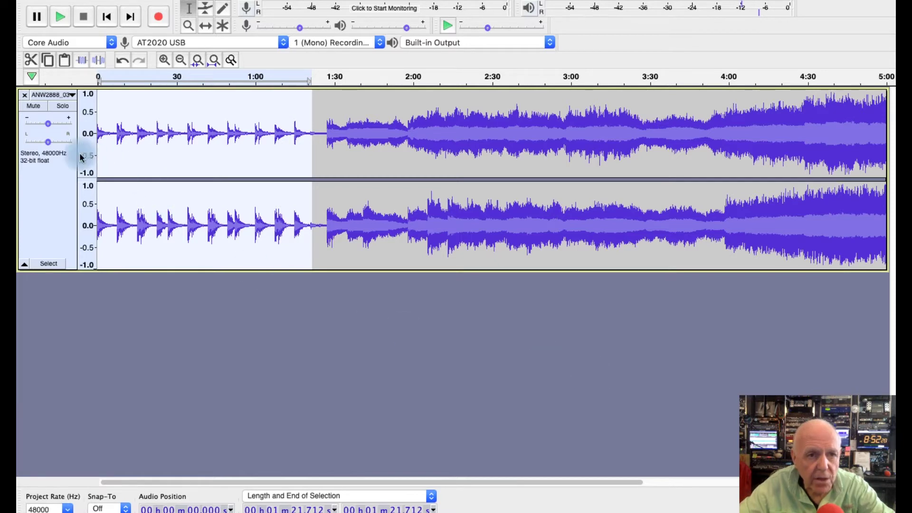
left_click(30, 61)
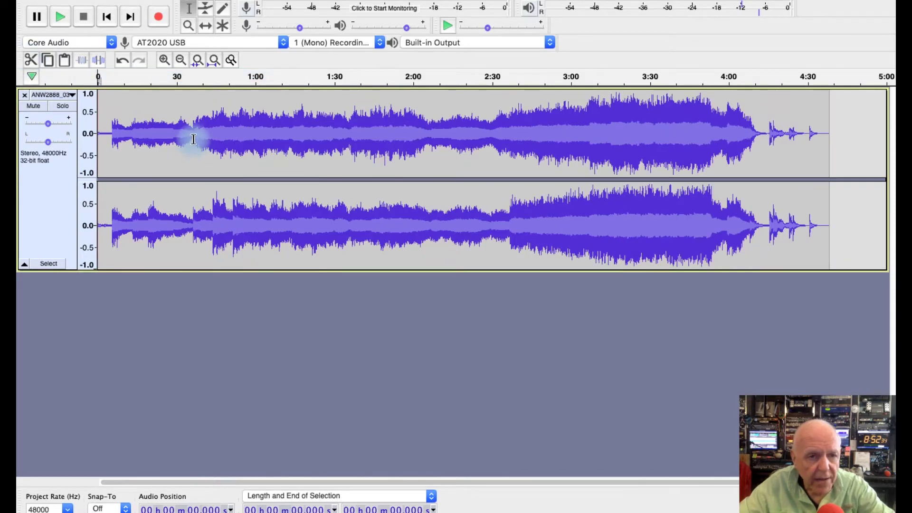
Step: Select about 4.9 s to 36.4 s and play it back to check the section
left_click_drag(194, 139, 110, 148)
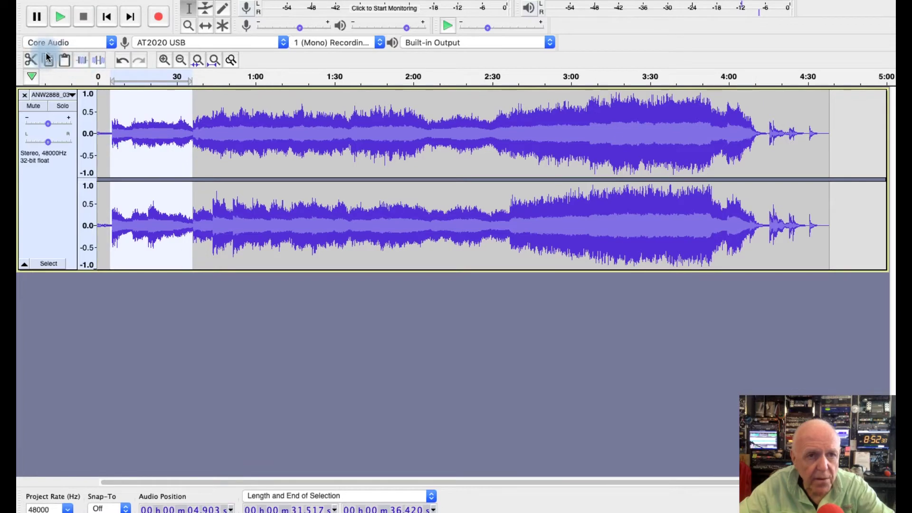
left_click(62, 18)
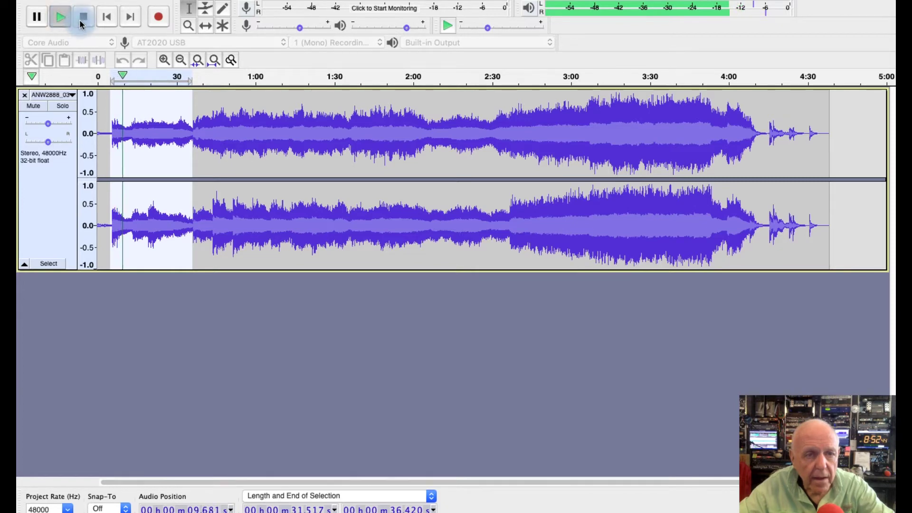
left_click(82, 22)
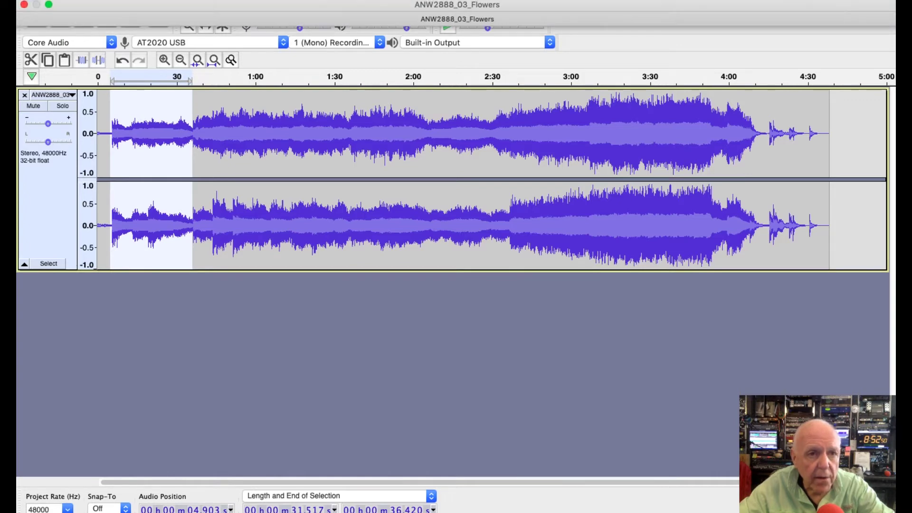
Step: Export the 4.9–36.4 s selection as MusicB.wav to Downloads
left_click(97, 2)
mouse_move(127, 83)
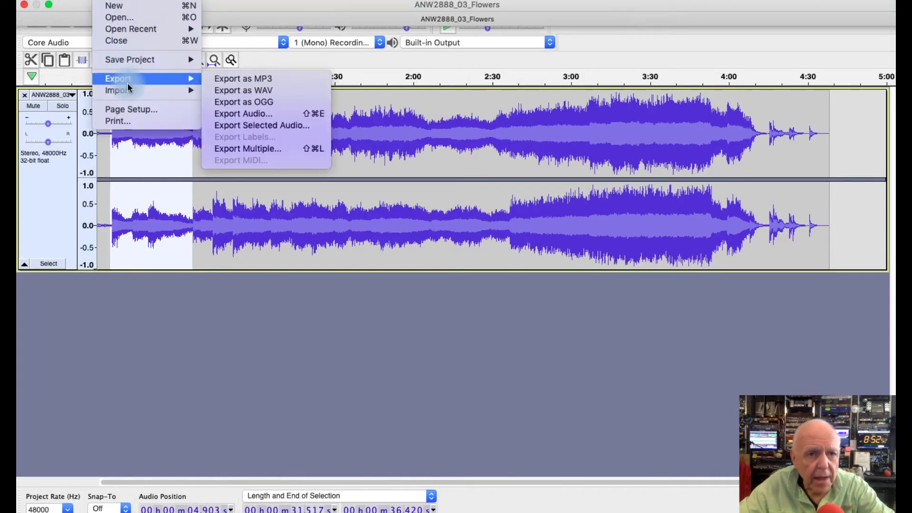
left_click(251, 129)
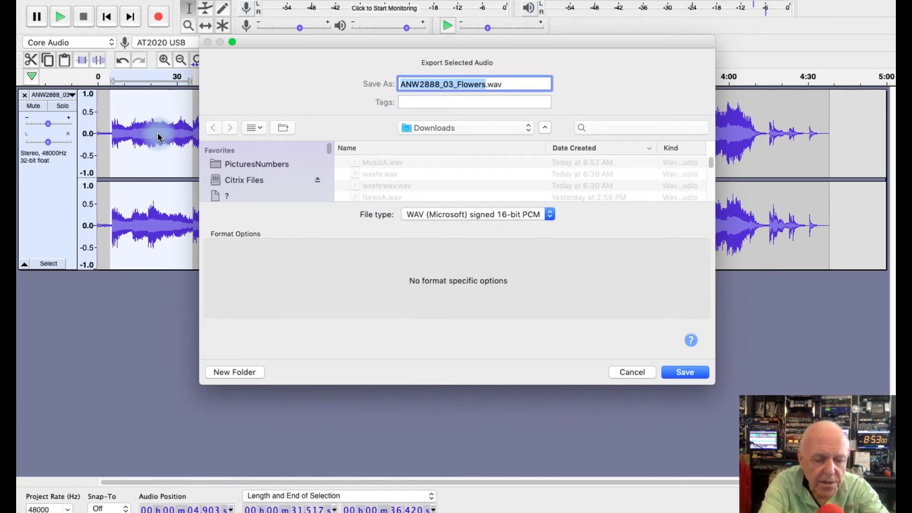
type("Music")
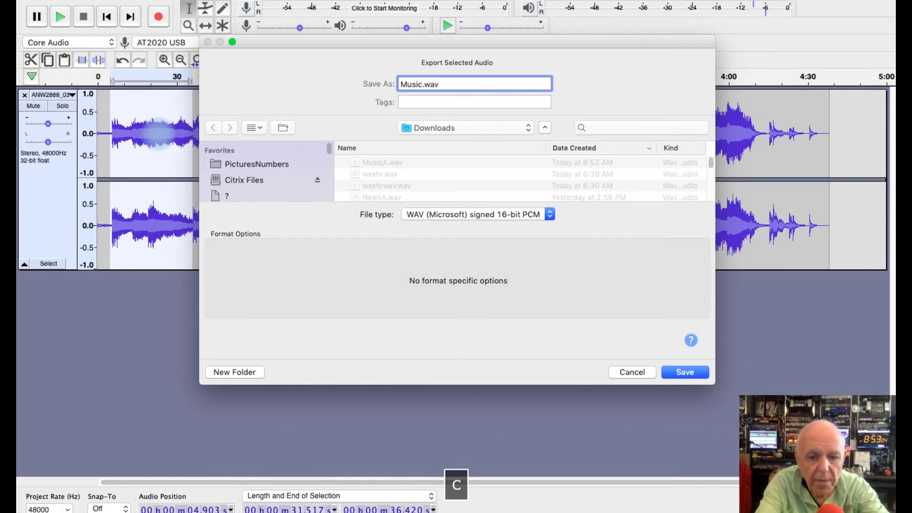
type("B")
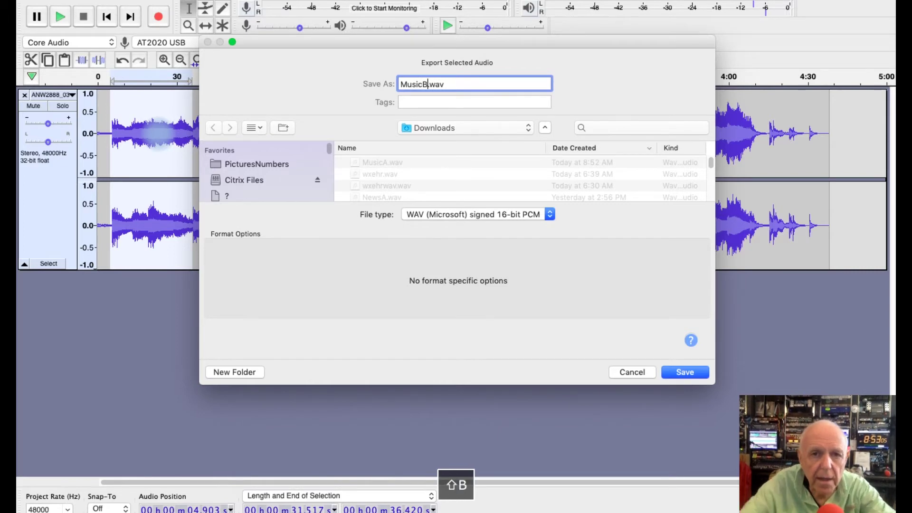
left_click(686, 372)
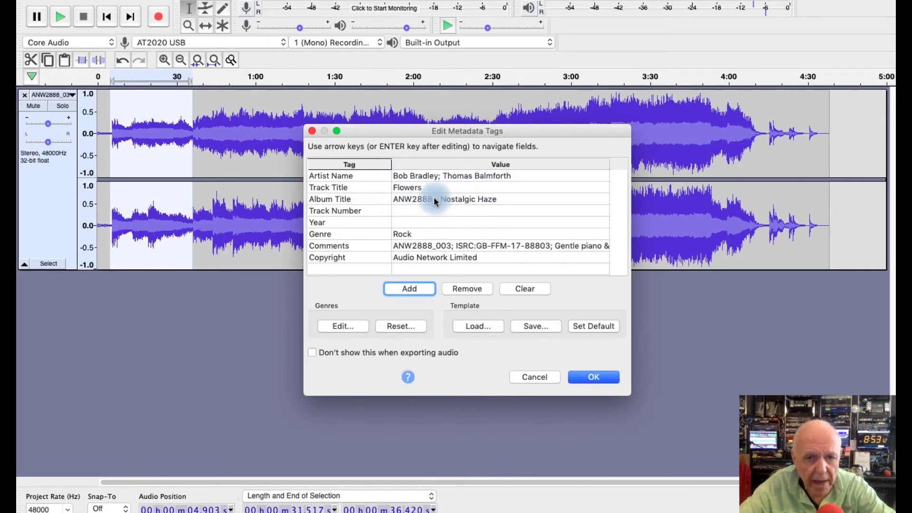
Step: Accept MusicB's metadata tags and cut its 4.9–36.4 s section from the track
left_click(594, 377)
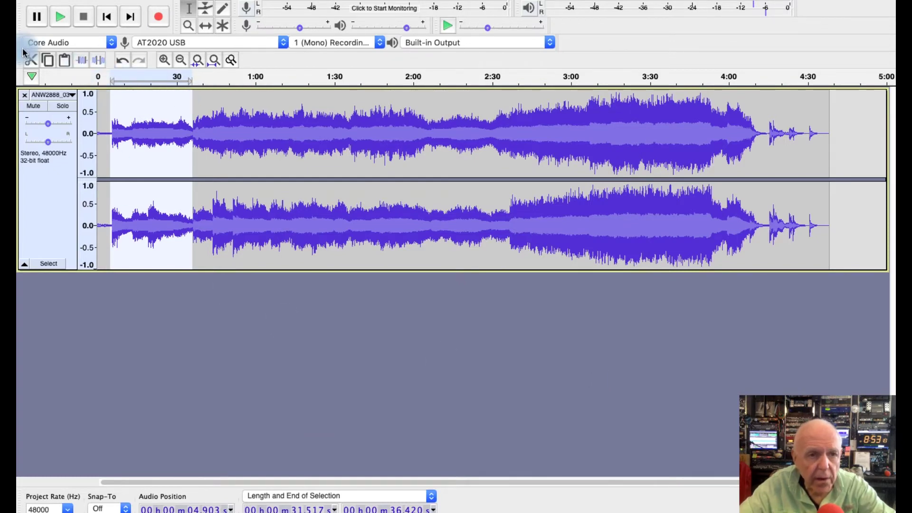
left_click(30, 61)
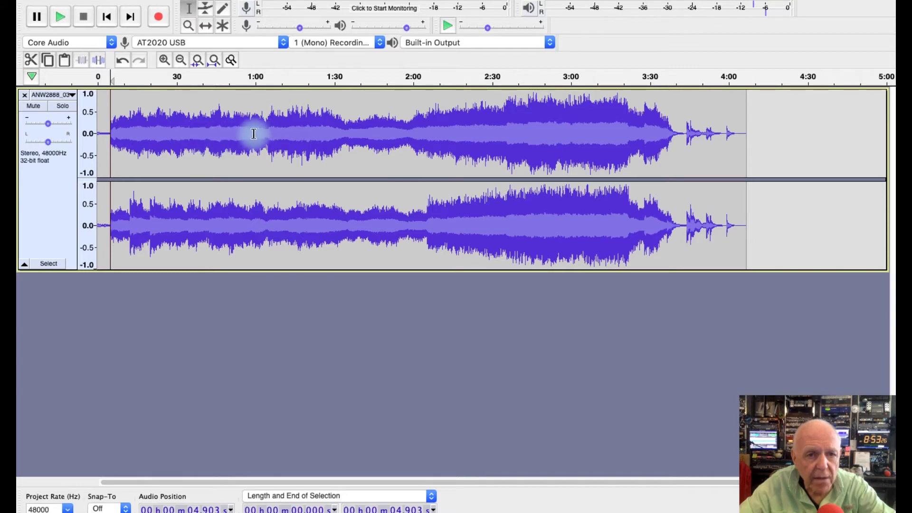
Step: Select the passage from about 4.7 s to 1:03.5 and preview it
left_click_drag(265, 132, 110, 138)
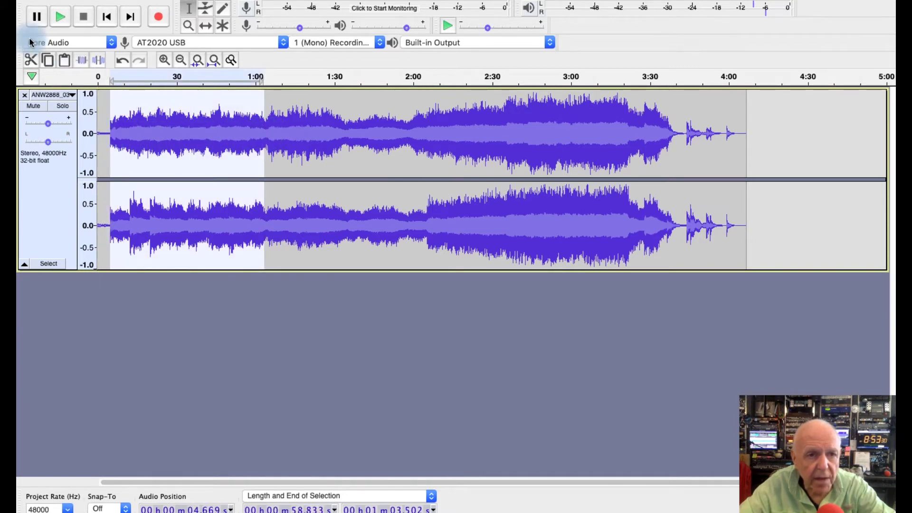
left_click(59, 19)
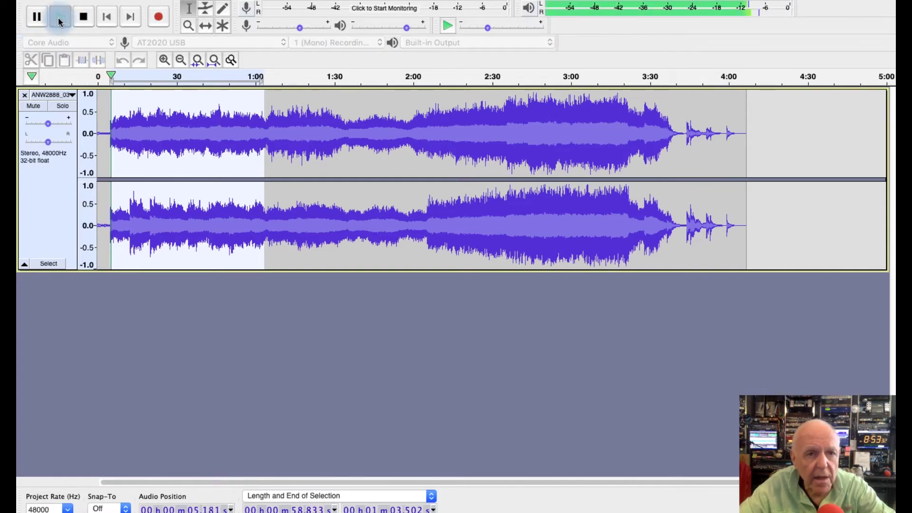
left_click(89, 24)
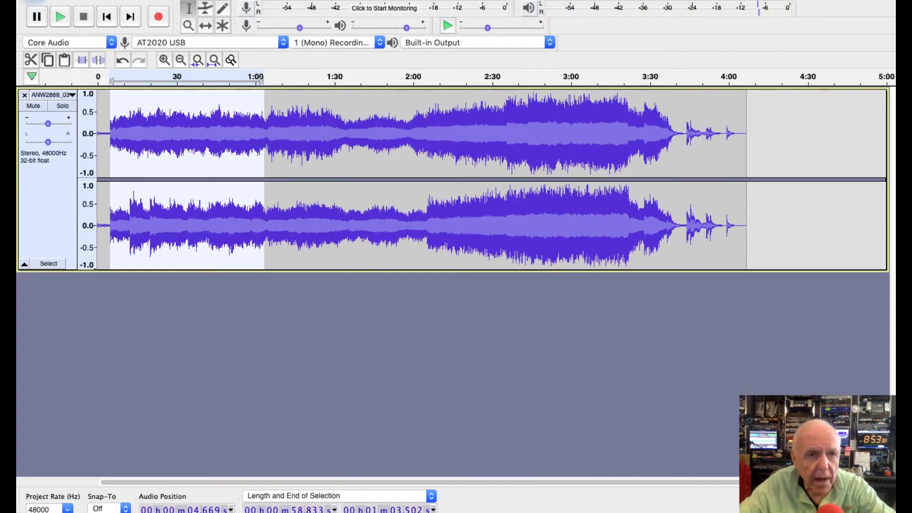
Step: Export the 4.7 s–1:03.5 selection as MusicC.wav to Downloads, accepting its metadata tags
left_click(106, 1)
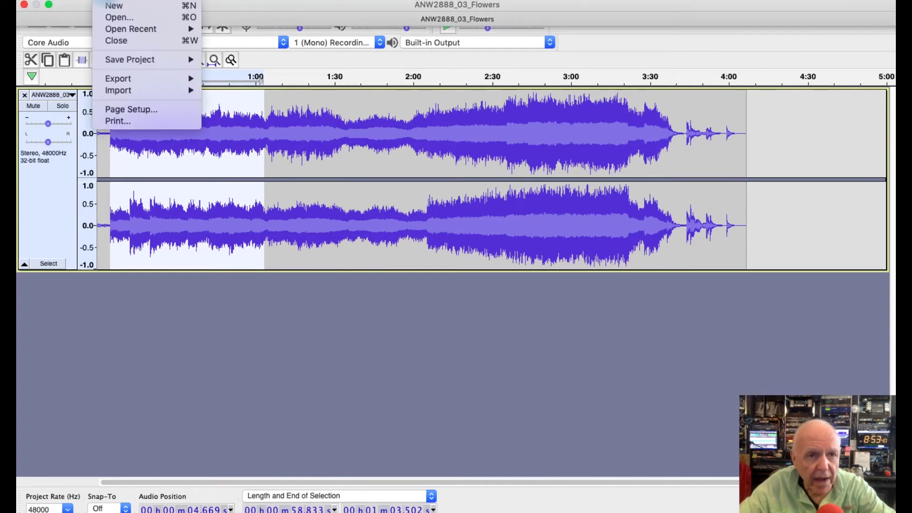
mouse_move(133, 79)
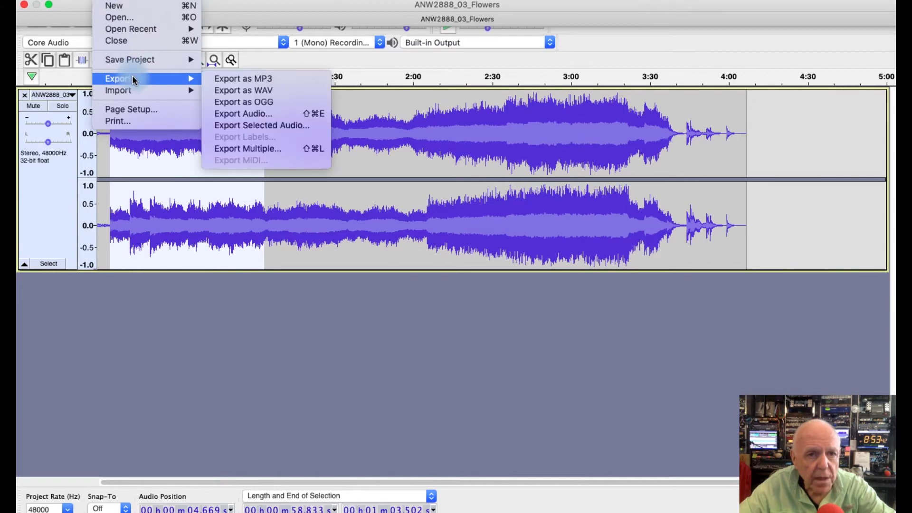
left_click(240, 125)
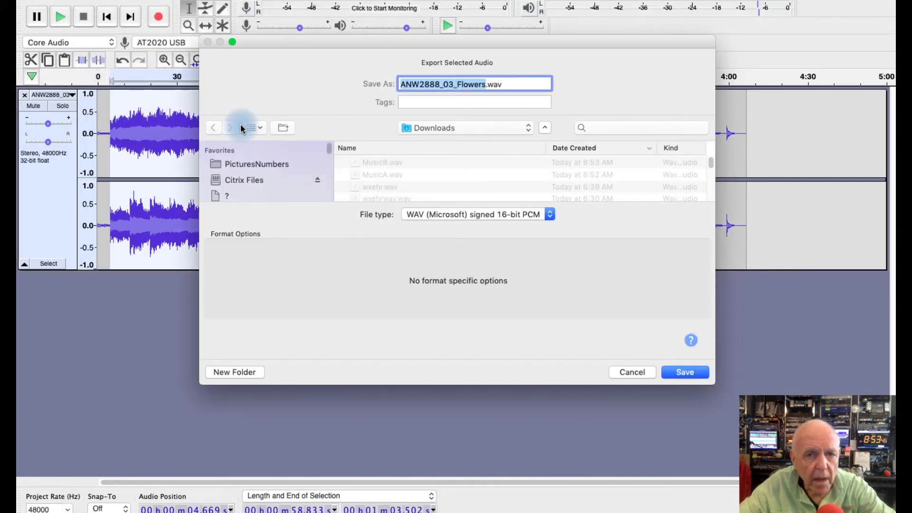
type("Mus")
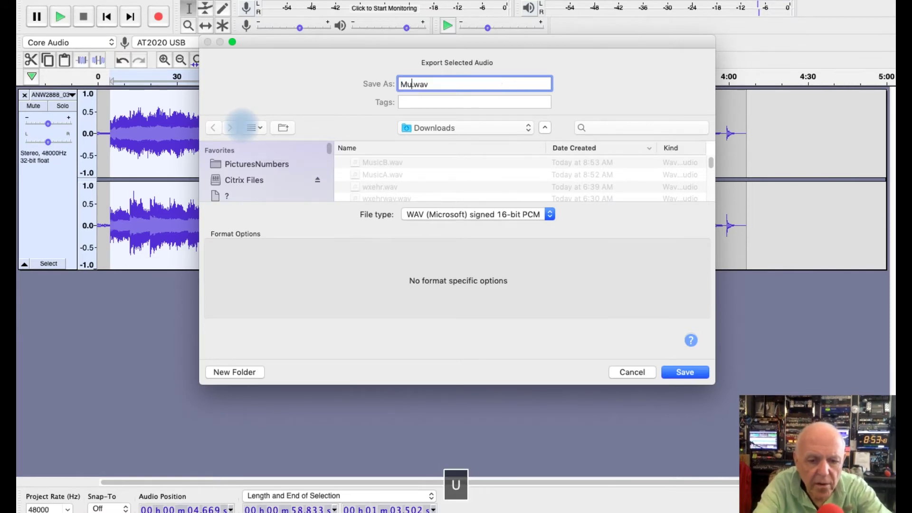
type("icC")
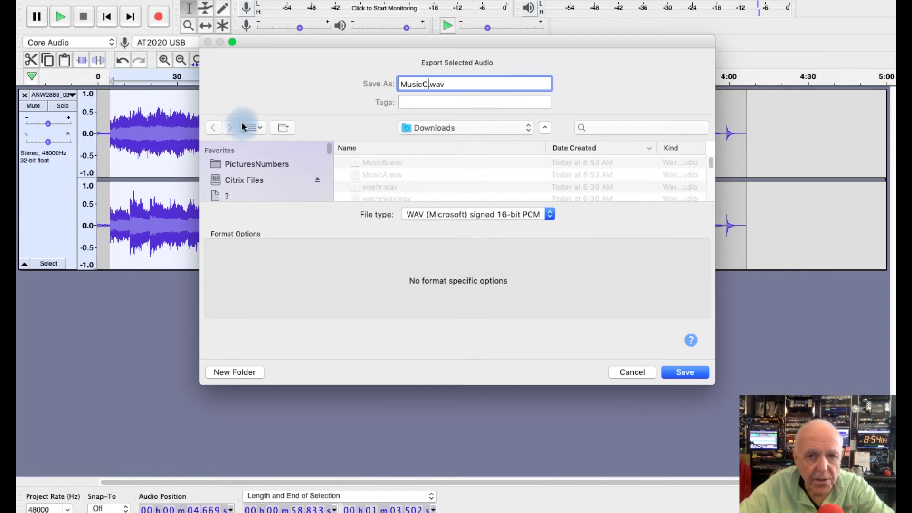
left_click(689, 373)
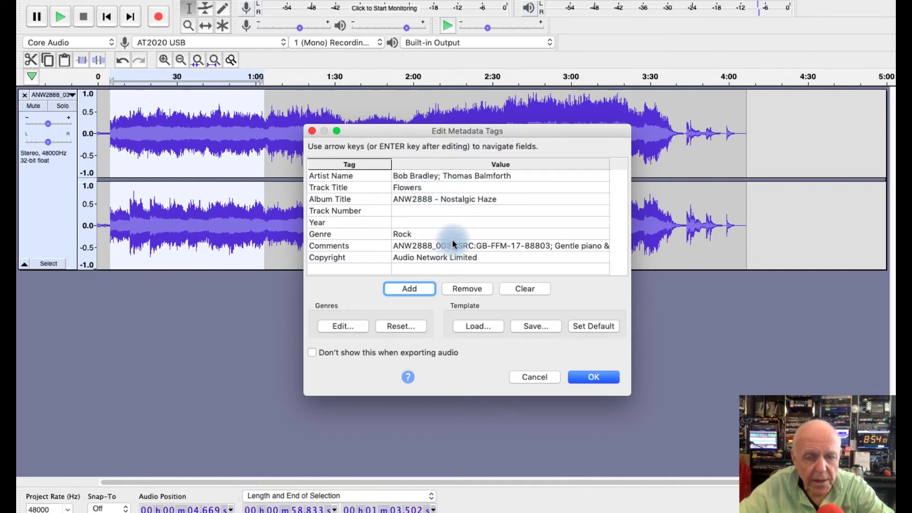
left_click(601, 378)
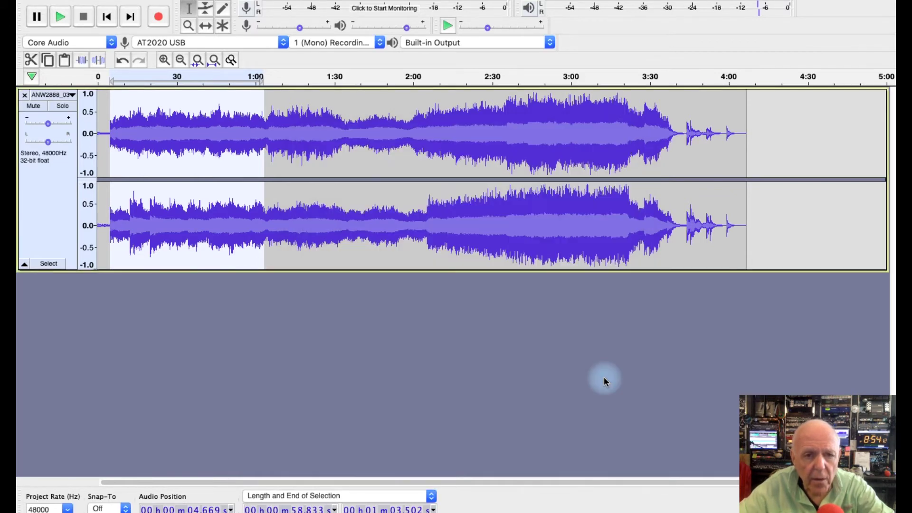
Step: Remove the long recording's track and open the exported MusicA.wav from Downloads
left_click(25, 98)
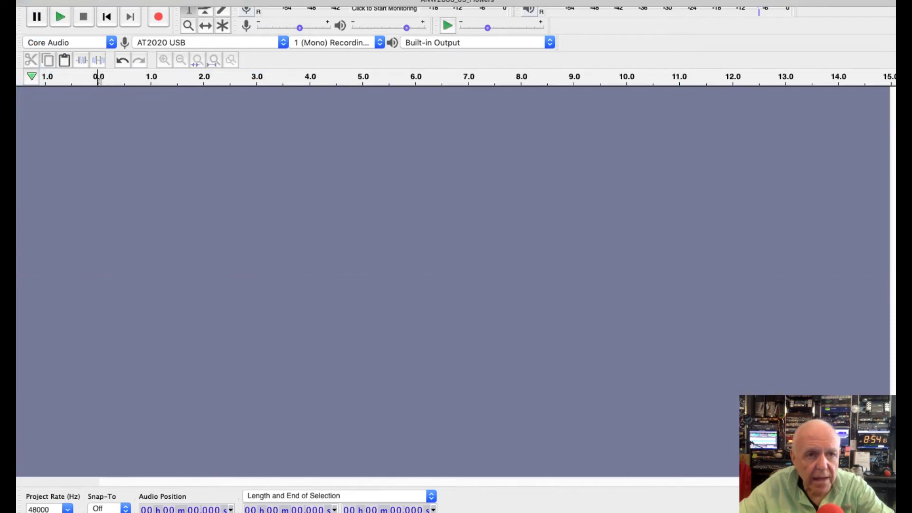
key("super+shift+i")
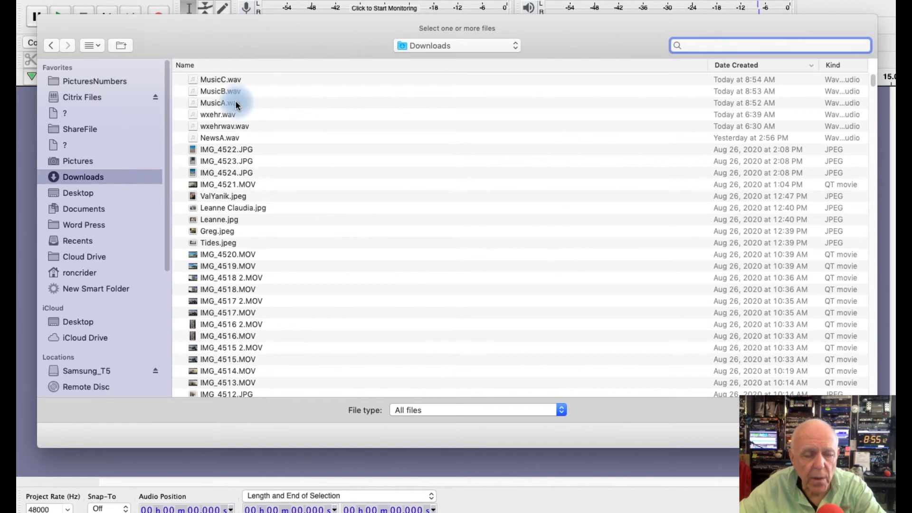
left_click(235, 103)
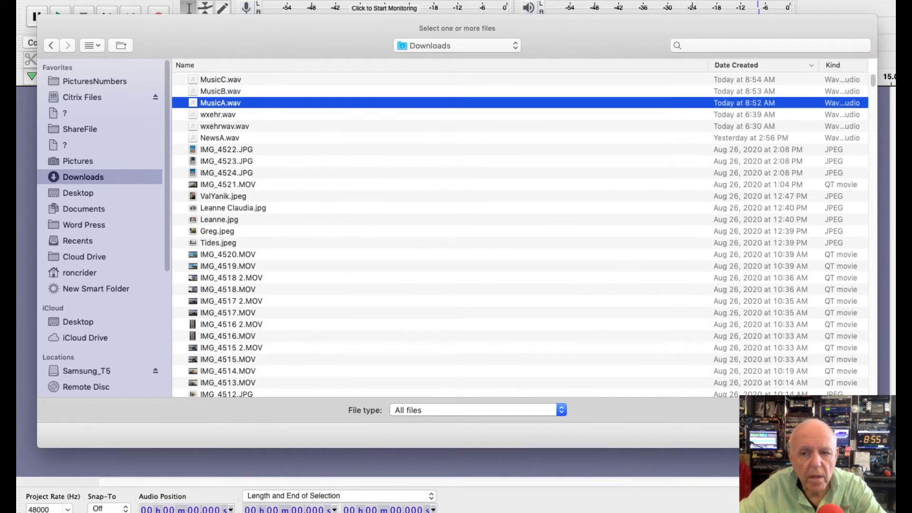
key("Return")
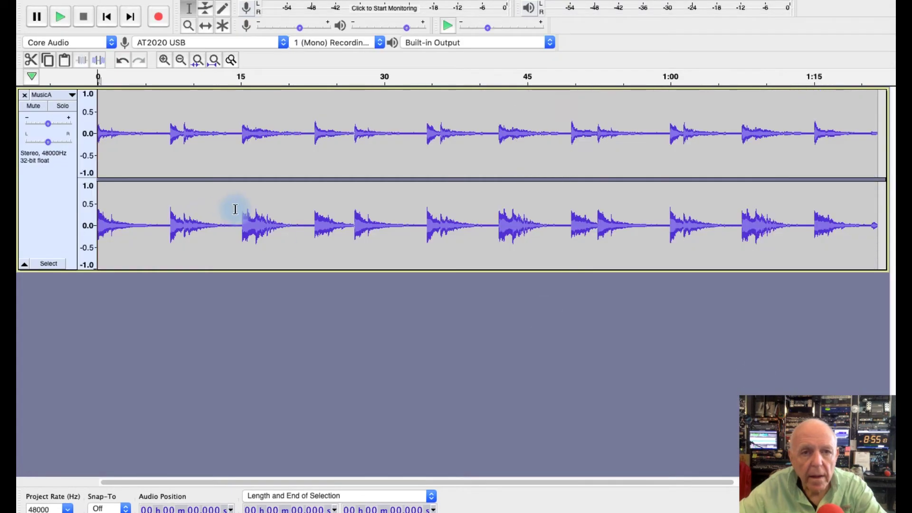
Step: Play MusicA.wav briefly to check the export, then stop playback
left_click(59, 17)
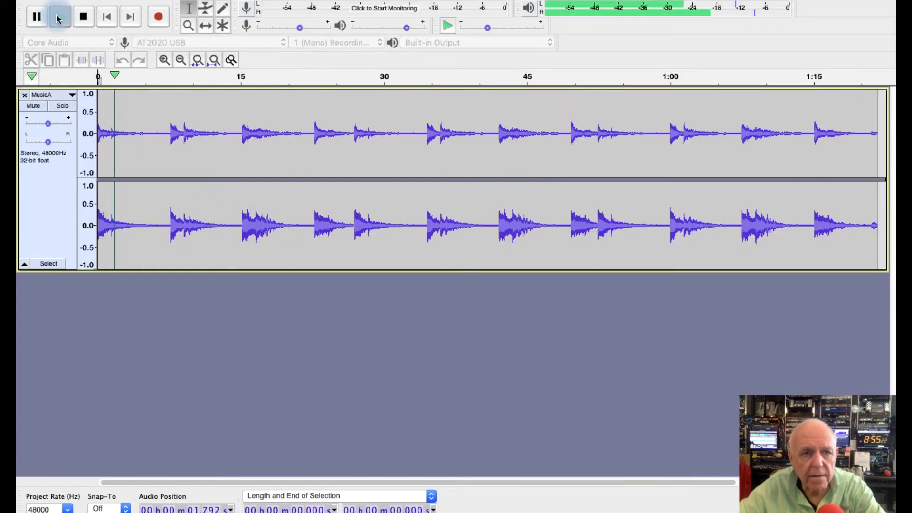
left_click(84, 18)
left_click(83, 18)
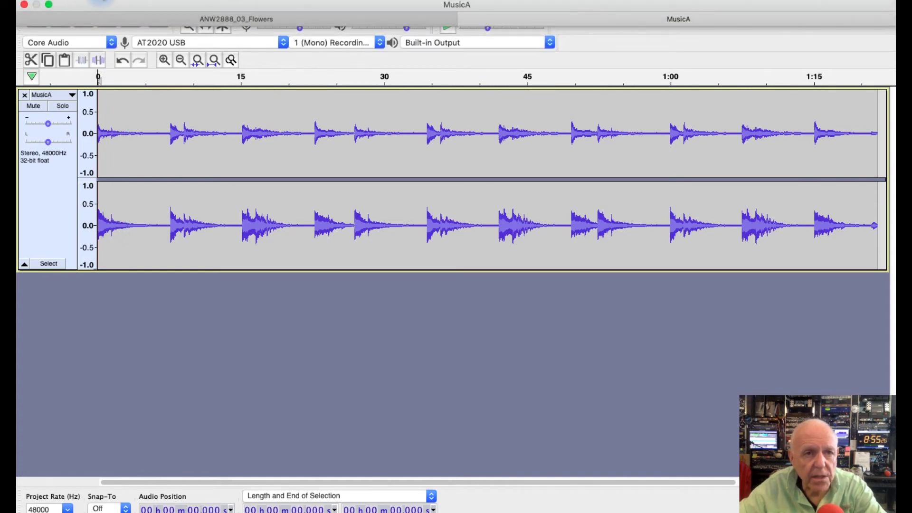
left_click(132, 2)
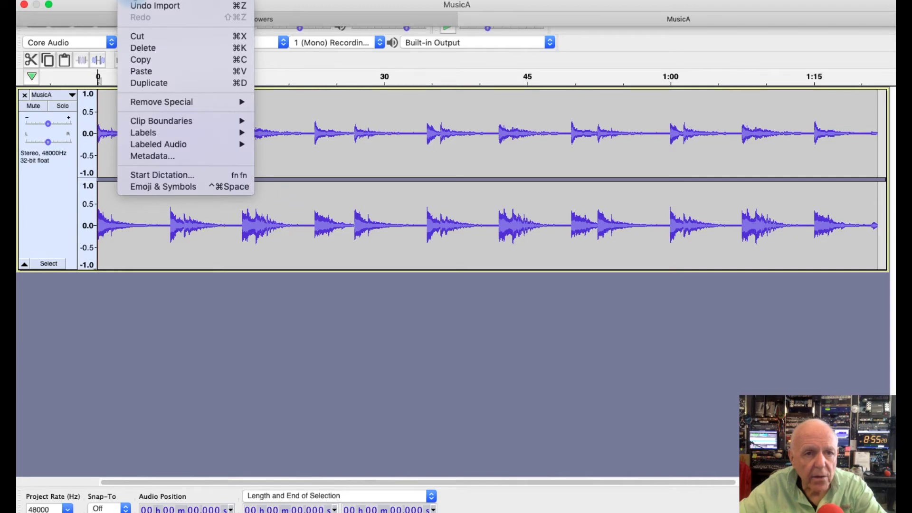
left_click(149, 161)
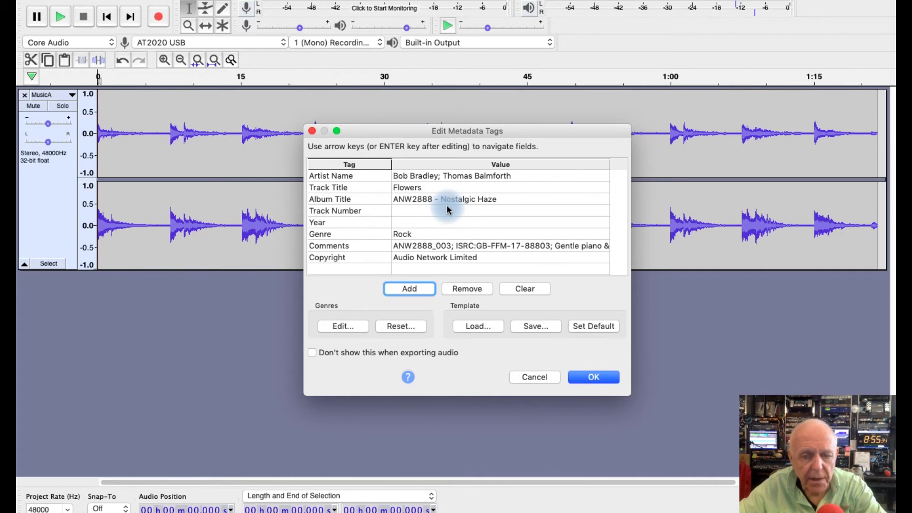
left_click(587, 376)
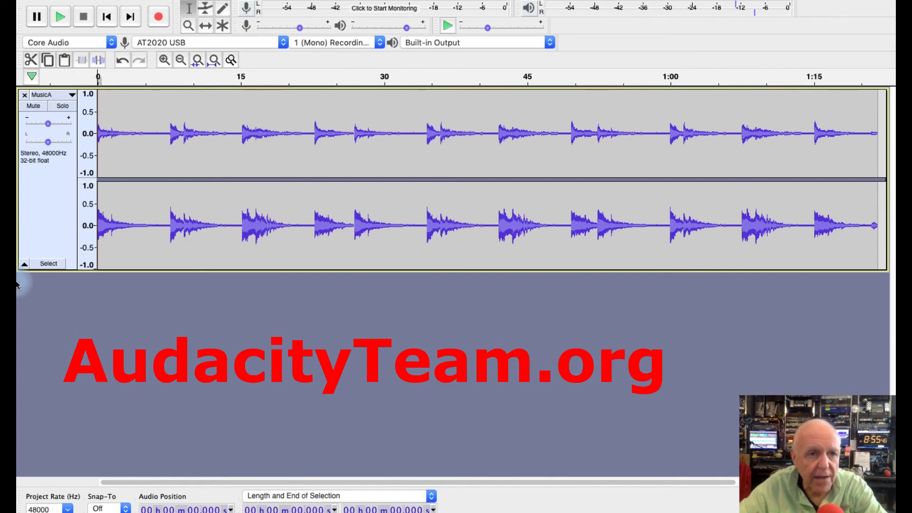
Step: Delete the MusicA track and close the Audacity project window
left_click(24, 95)
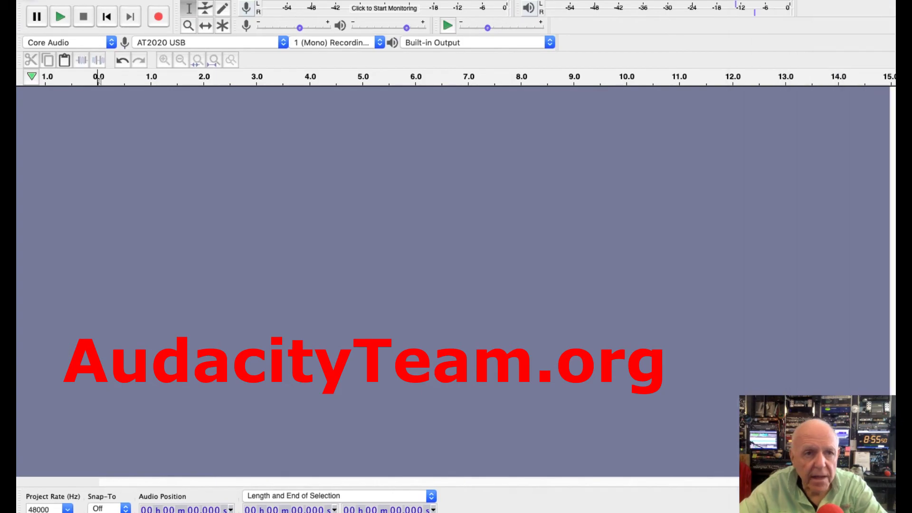
mouse_move(24, 5)
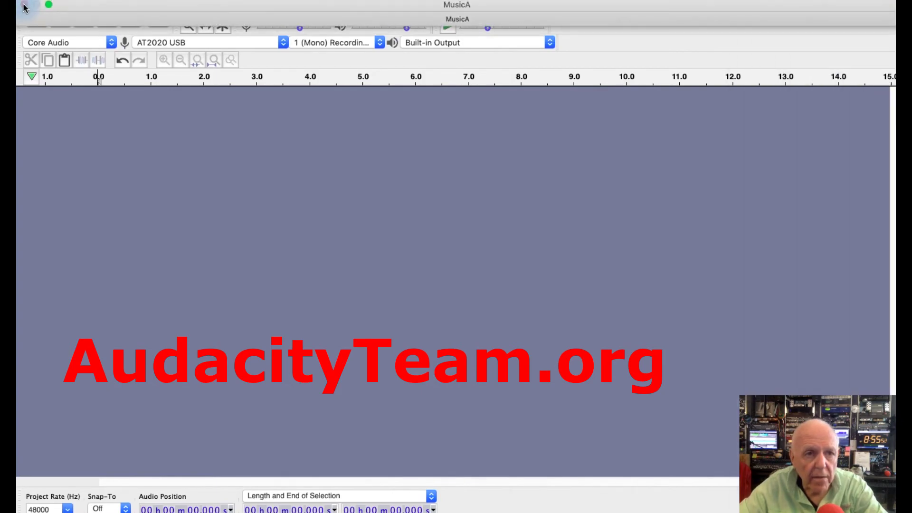
left_click(24, 6)
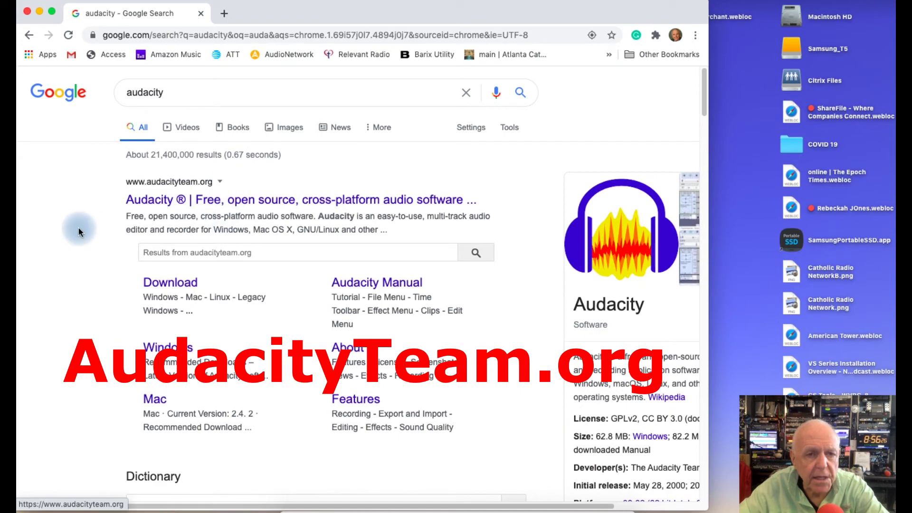
Step: Scroll through the Google results for 'audacity', return to the top, and make Chrome full-screen
scroll(230, 253, "down", 6)
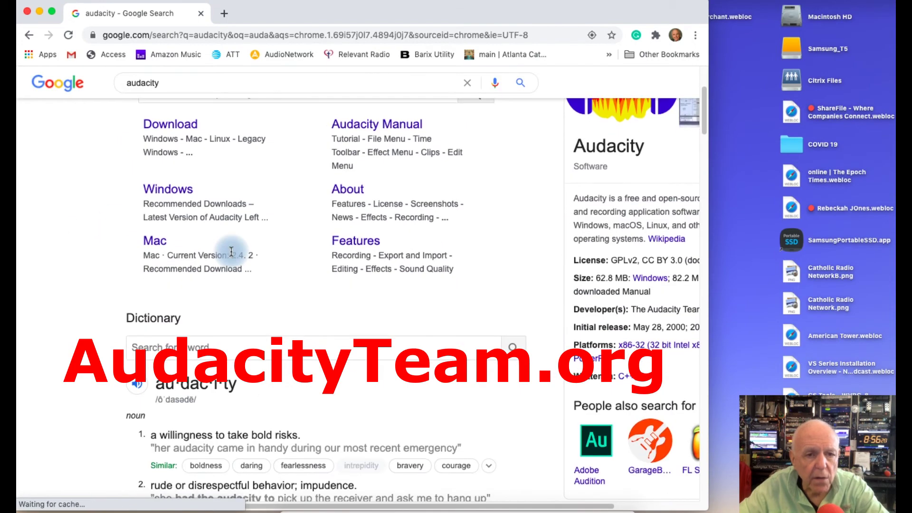
scroll(231, 252, "down", 8)
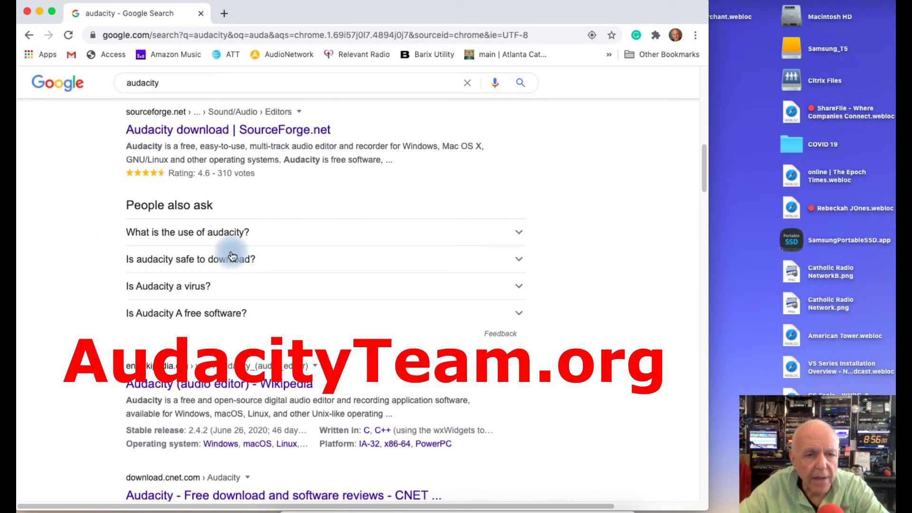
scroll(232, 257, "down", 11)
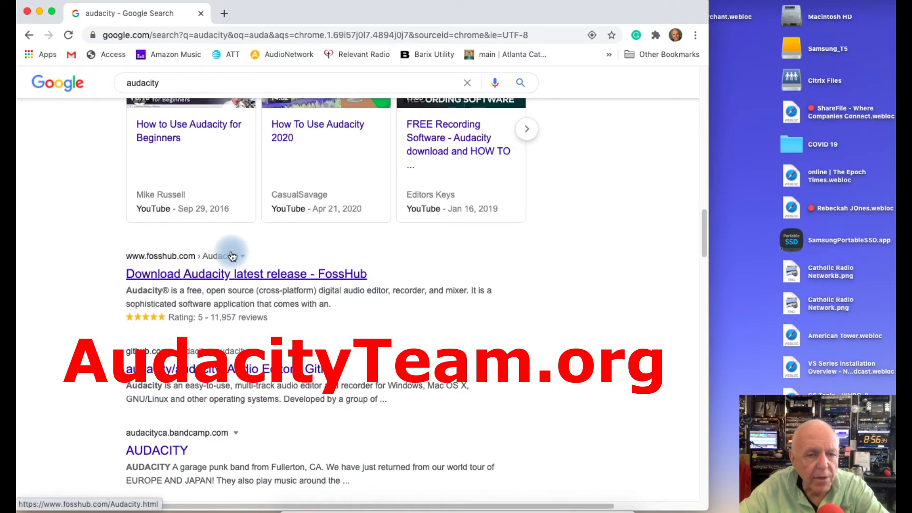
scroll(234, 257, "down", 3)
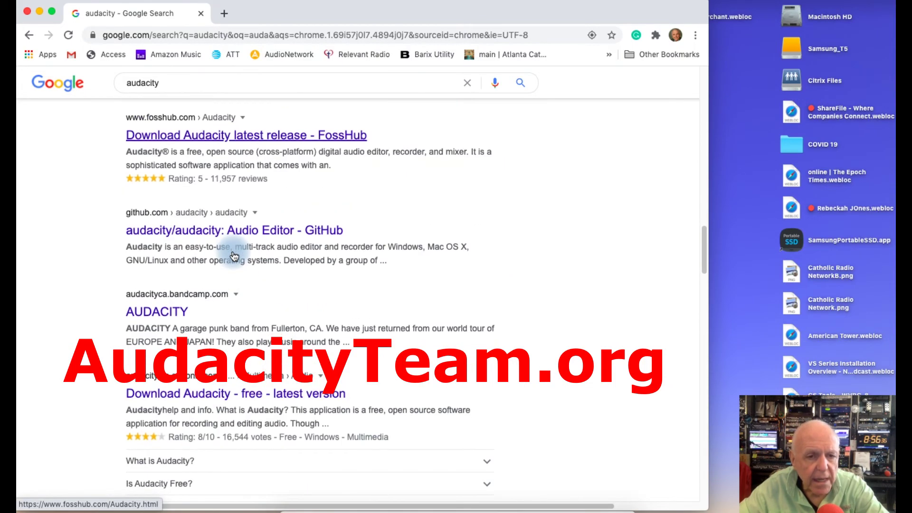
scroll(232, 249, "down", 8)
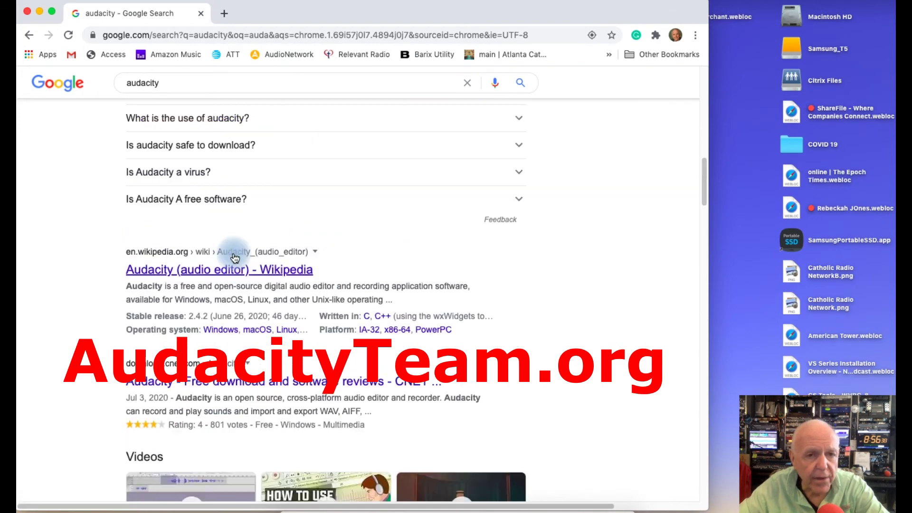
scroll(232, 251, "up", 15)
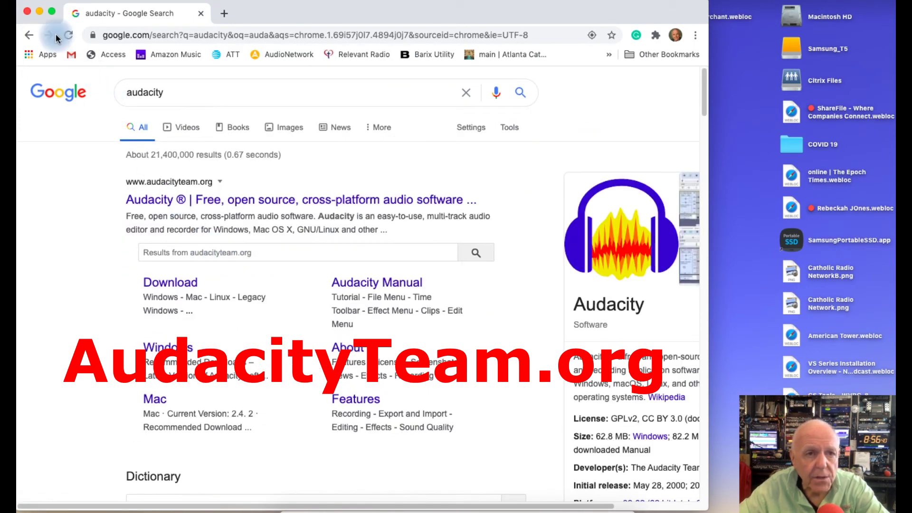
left_click(52, 13)
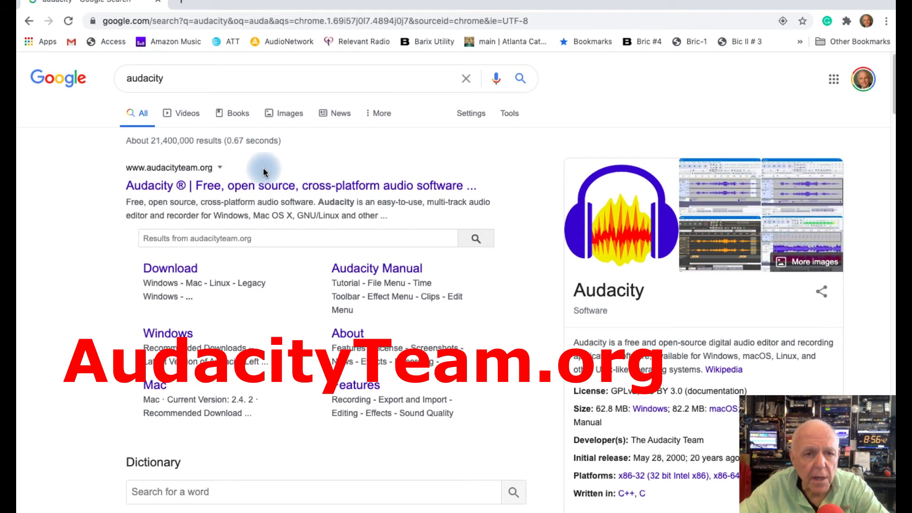
Step: Go to the audacityteam.org Download page and choose the macOS build of Audacity 2.4.2
left_click(185, 269)
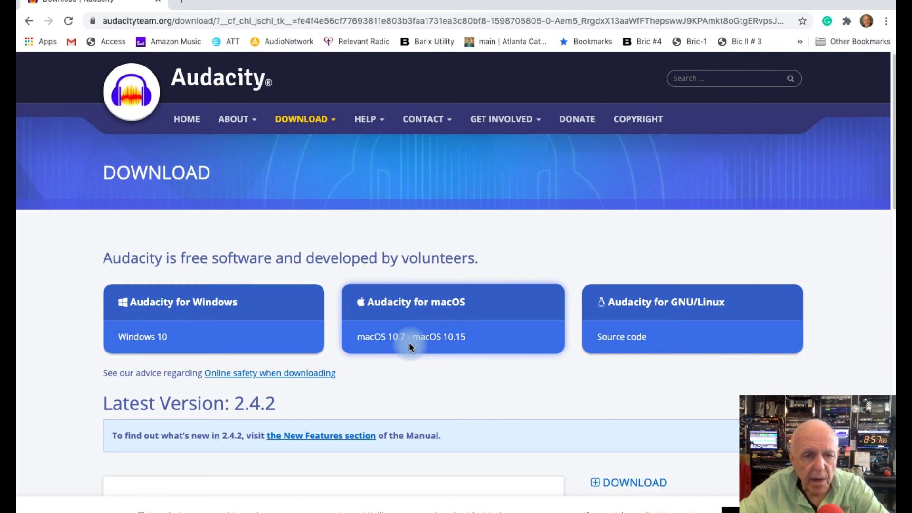
left_click(432, 309)
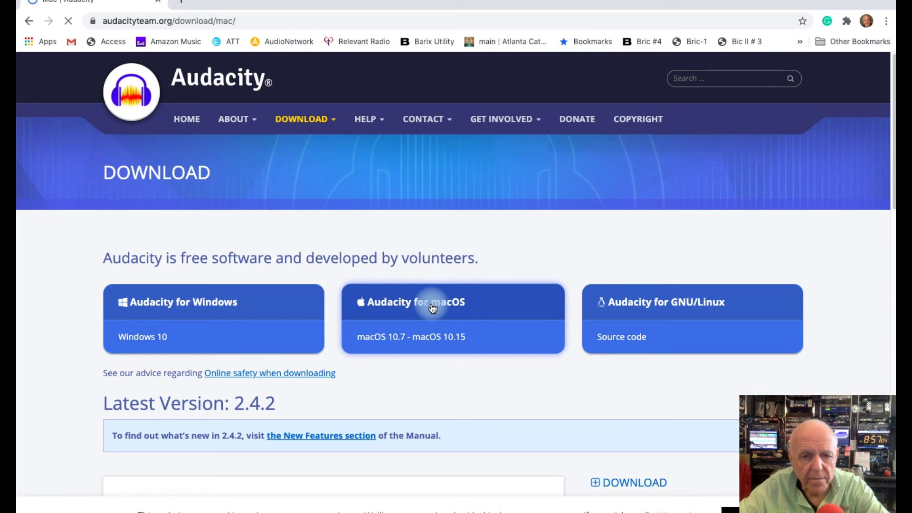